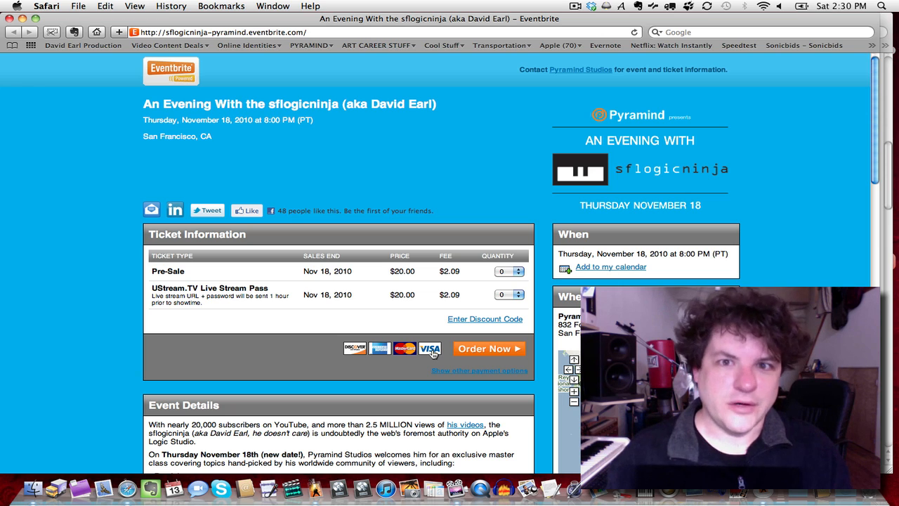
# Switch to MainStage and examine the Layout, Edit and Perform modes of the Second_Test concert, ending in Edit mode
pyautogui.press('super+Tab')
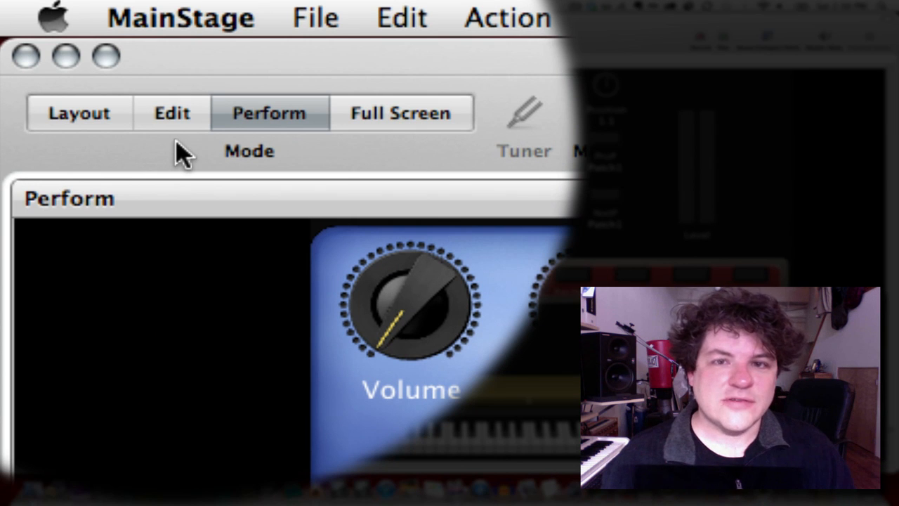
pyautogui.click(68, 114)
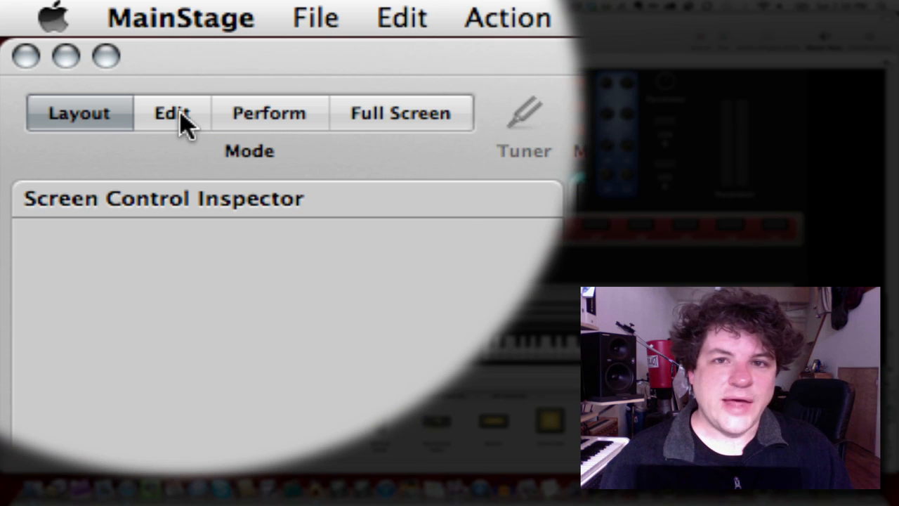
pyautogui.click(180, 120)
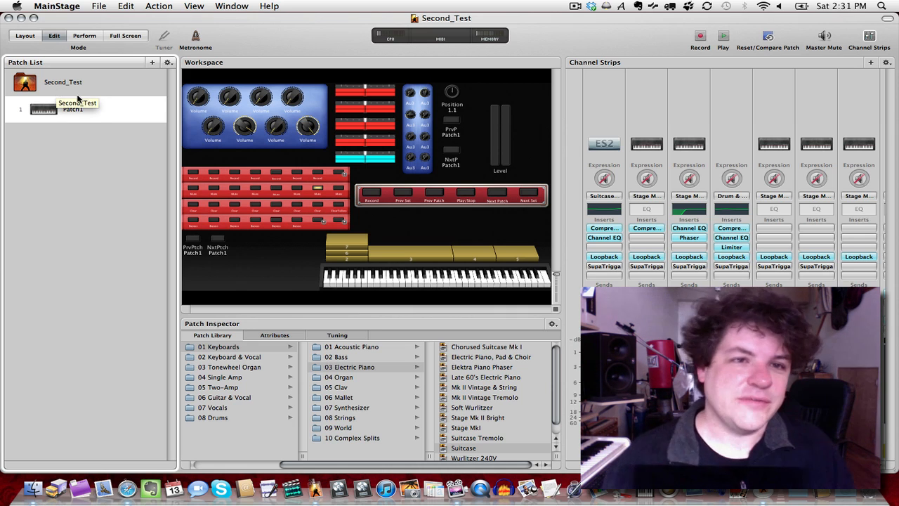
pyautogui.click(84, 36)
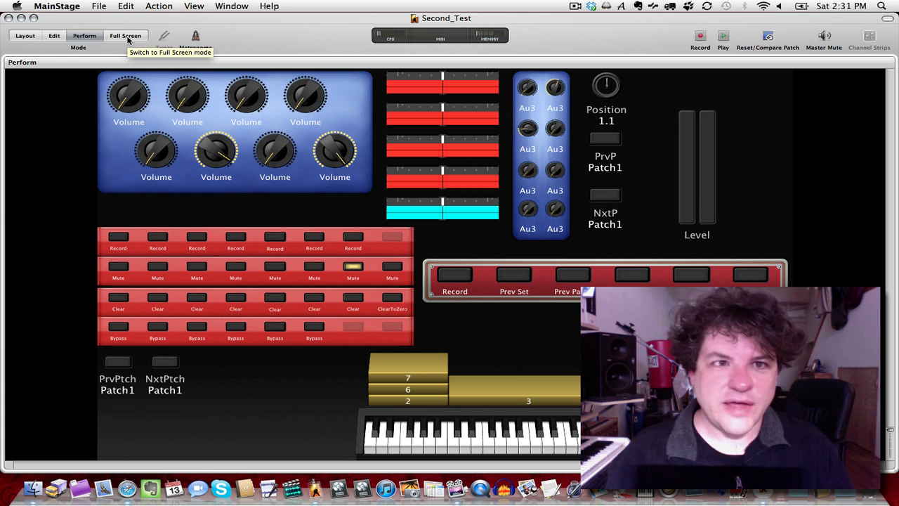
pyautogui.click(60, 40)
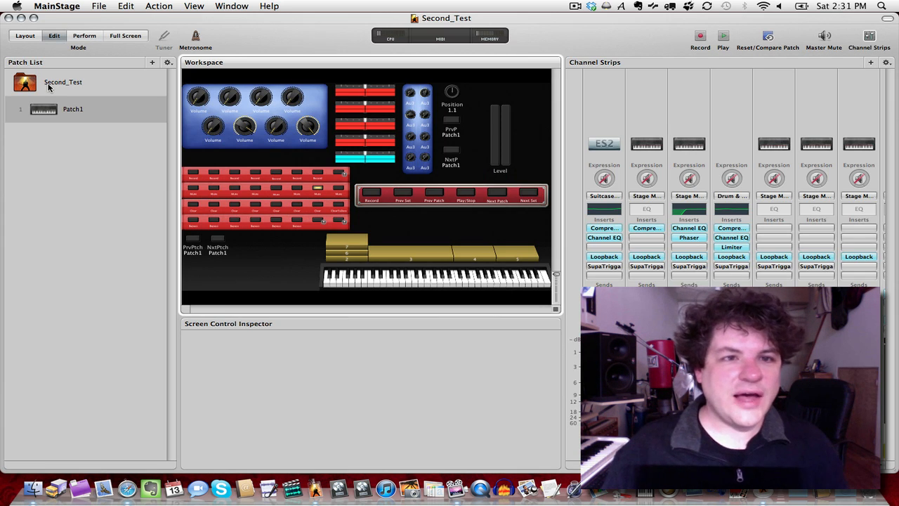
# Compare the channel strips and attributes at the Second_Test concert level with those of Patch1
pyautogui.click(47, 86)
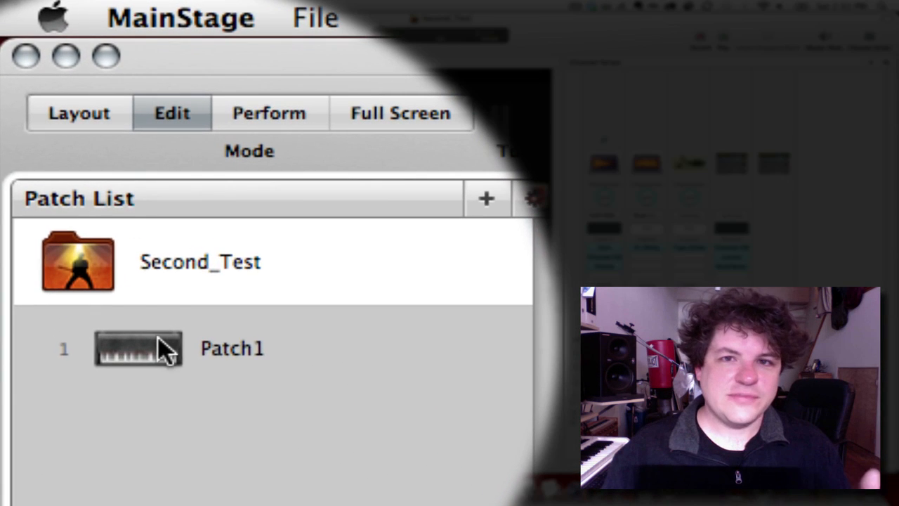
pyautogui.click(158, 337)
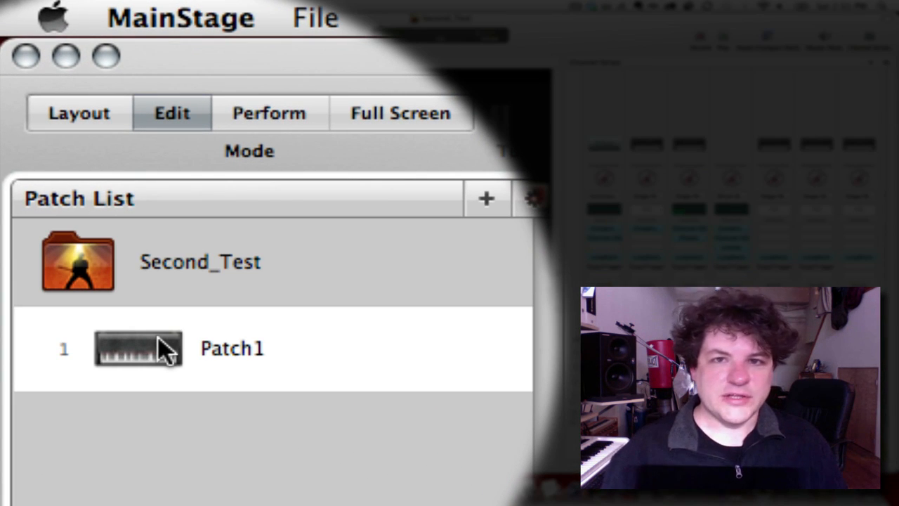
pyautogui.click(130, 266)
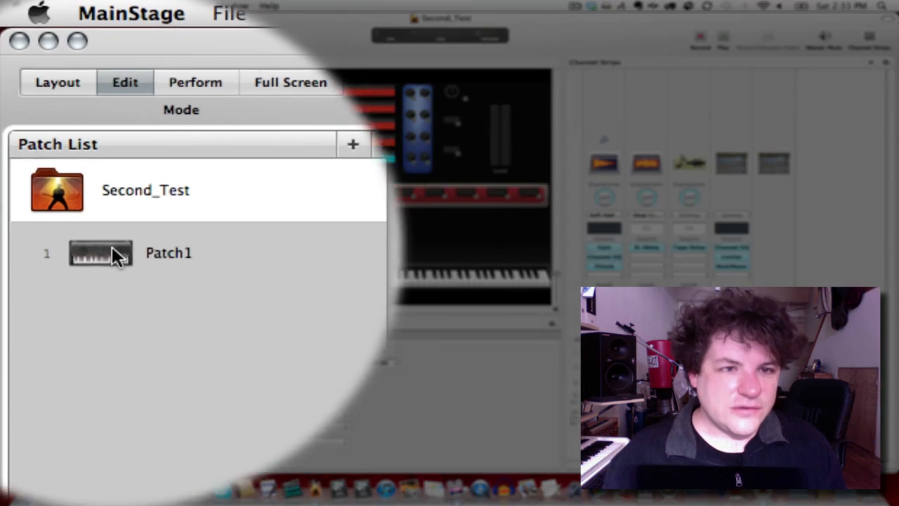
pyautogui.click(49, 110)
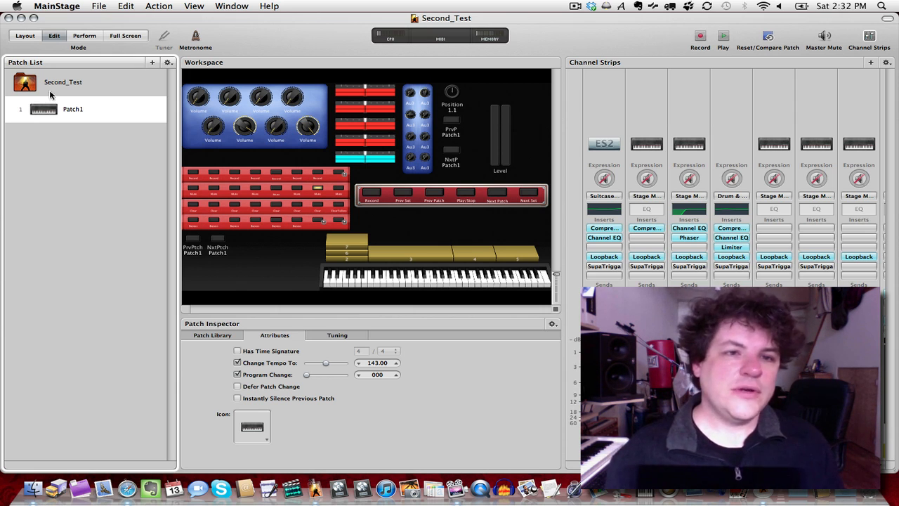
pyautogui.click(50, 81)
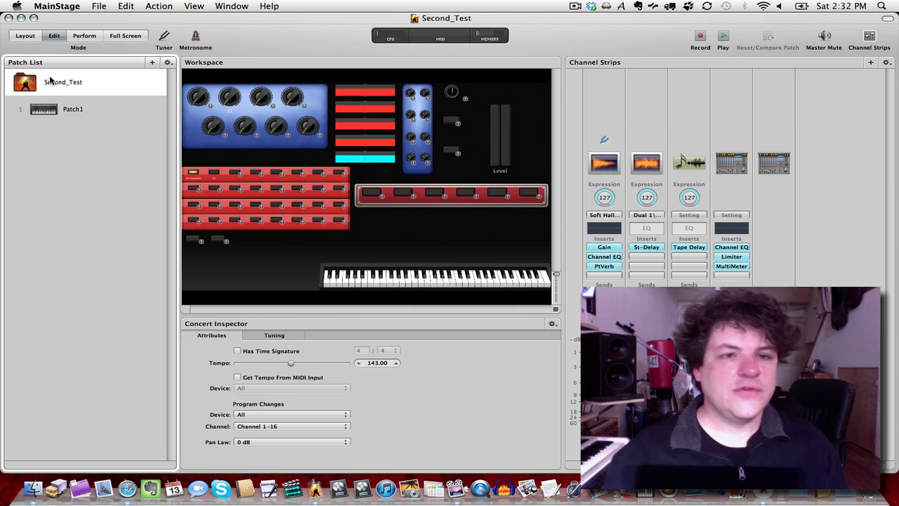
# Duplicate Patch1 in the concert, and delete the duplicate
pyautogui.click(50, 117)
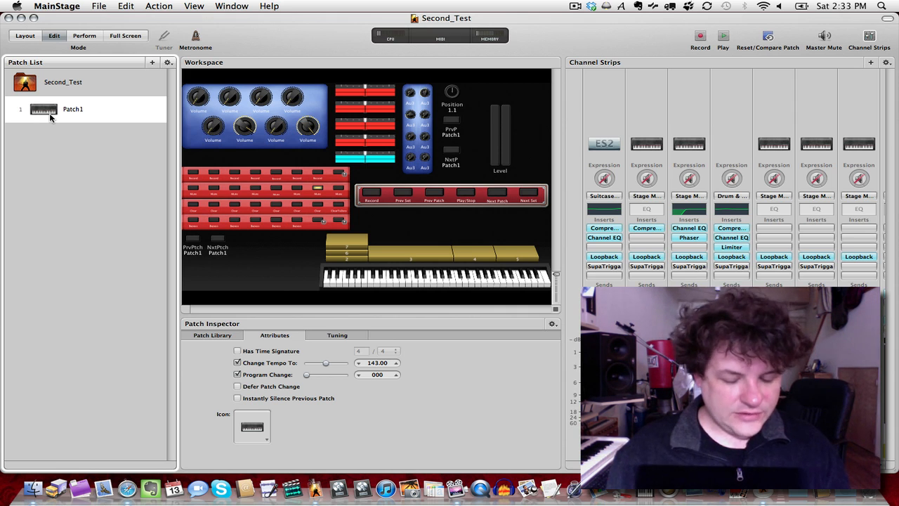
pyautogui.press('super+d')
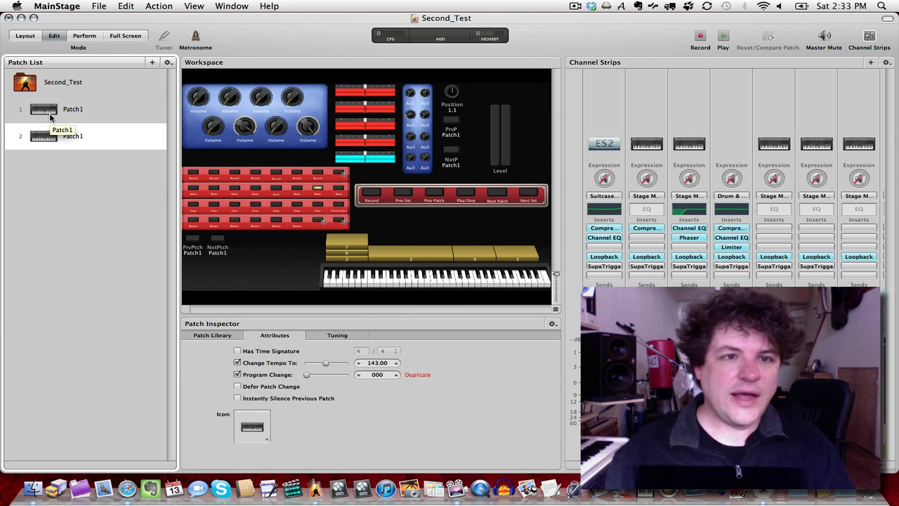
pyautogui.press('Delete')
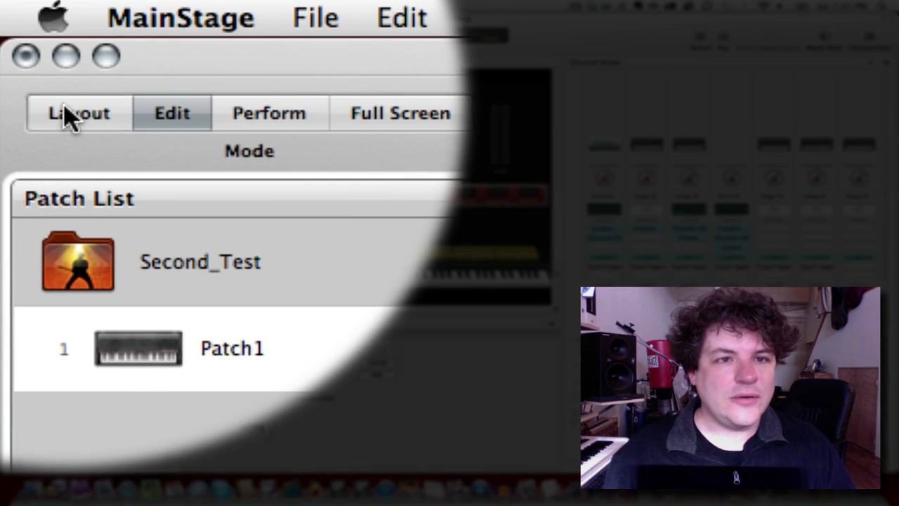
# Close Second_Test without saving its changes and create a new concert from the Keyboard Starter template
pyautogui.click(71, 118)
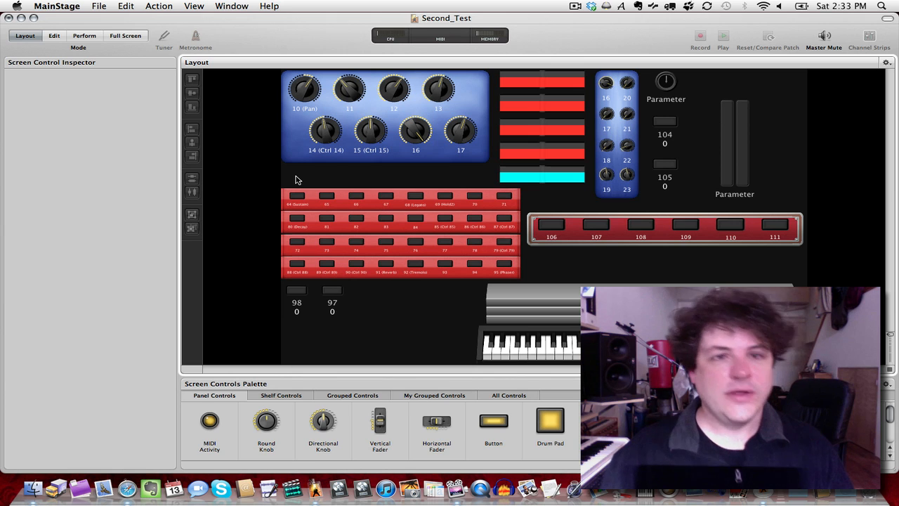
pyautogui.press('super+n')
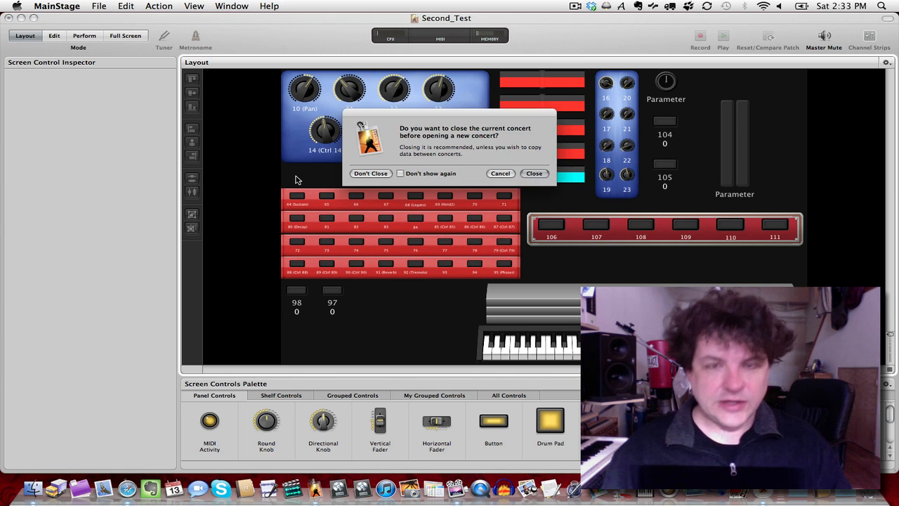
pyautogui.click(534, 173)
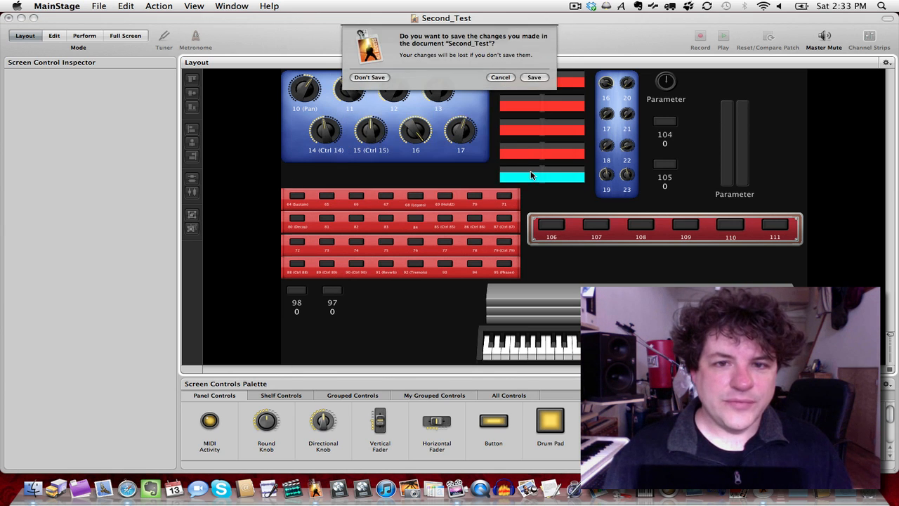
pyautogui.click(361, 80)
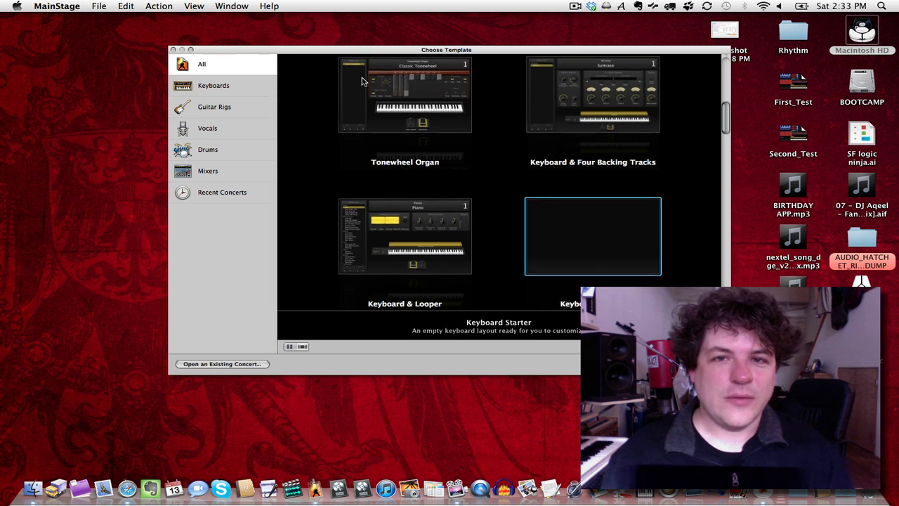
pyautogui.doubleClick(611, 226)
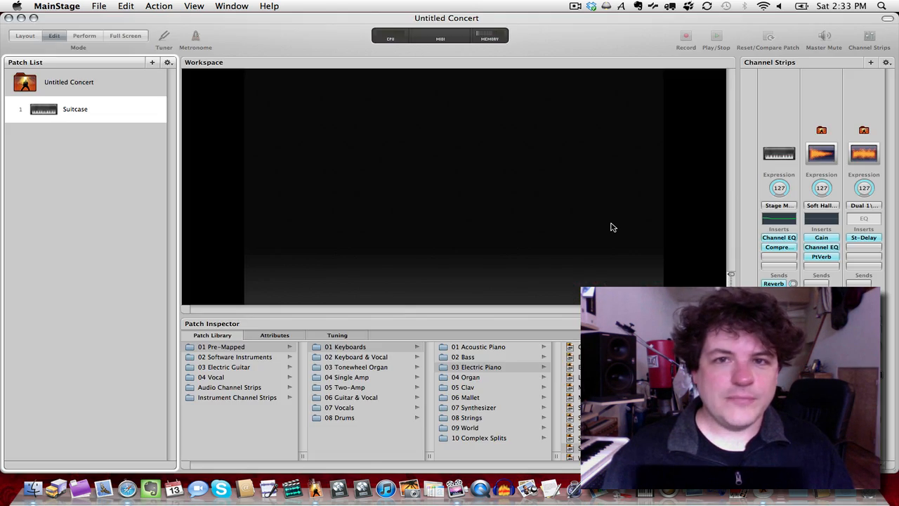
# In Layout mode, enlarge the screen controls palette, show all controls and add a group of eight round knobs to the empty layout
pyautogui.click(24, 36)
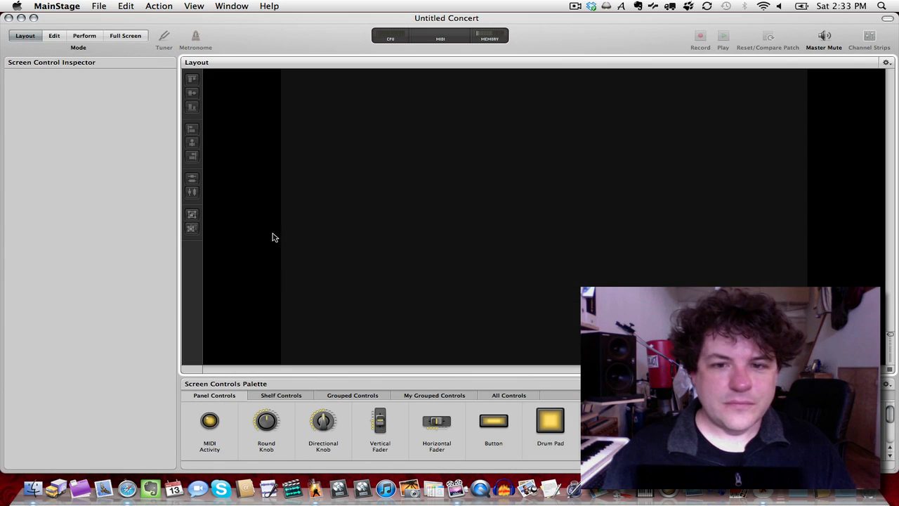
pyautogui.moveTo(331, 373); pyautogui.dragTo(341, 301)
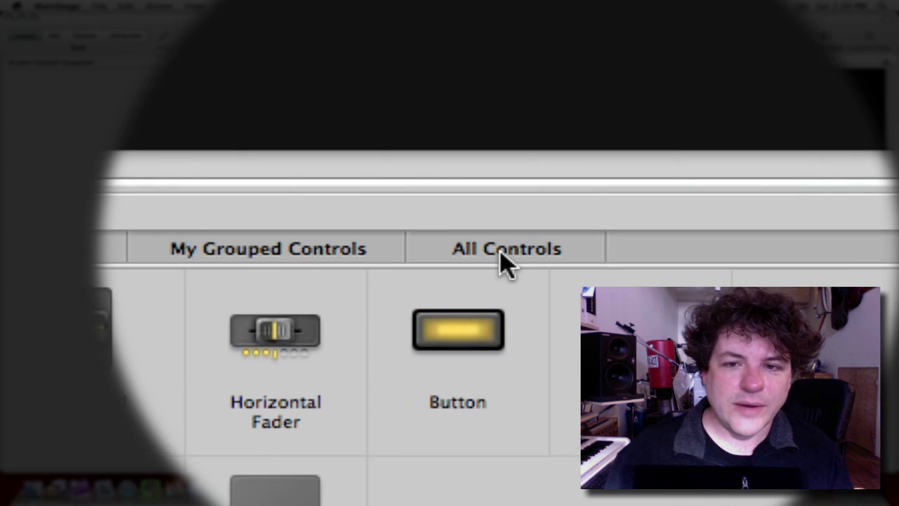
pyautogui.click(501, 254)
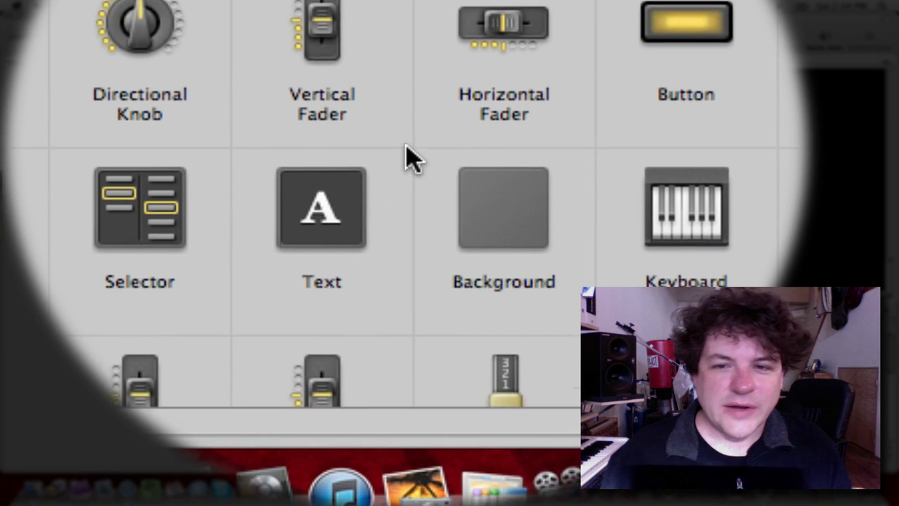
pyautogui.scroll(-5, 385, 135)
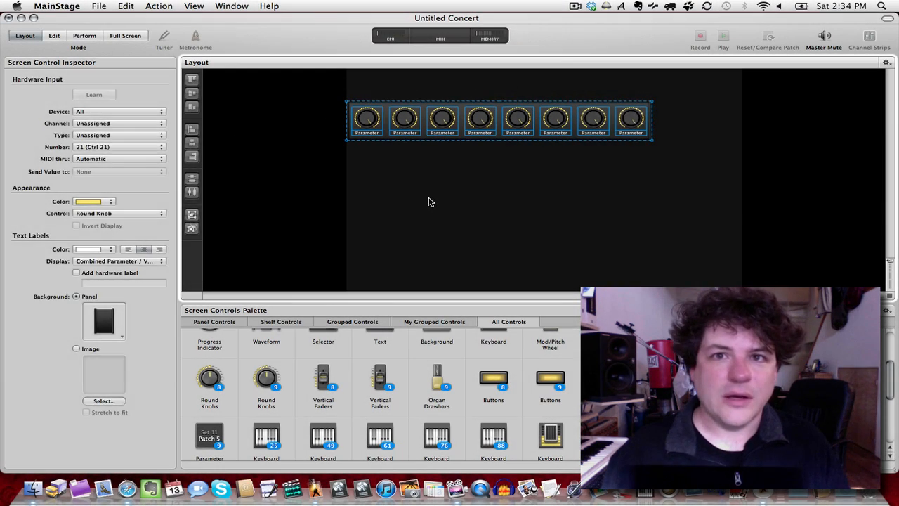
pyautogui.click(428, 250)
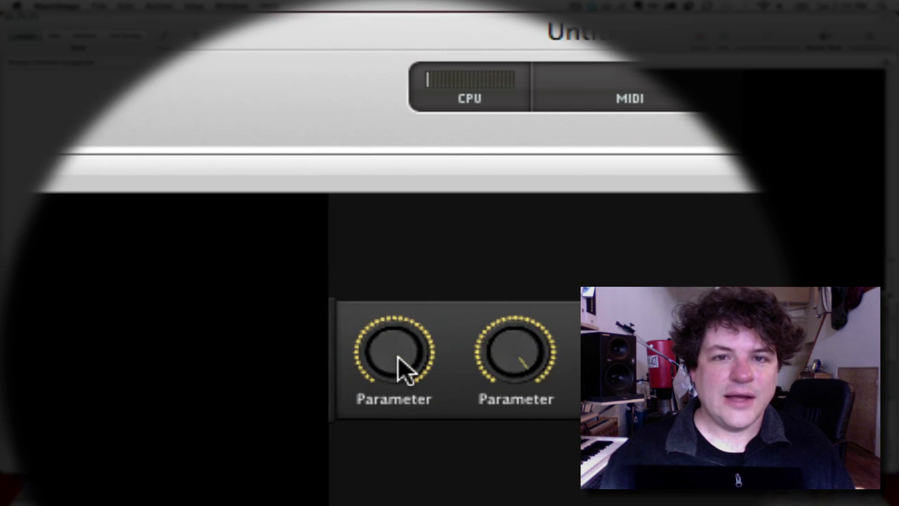
# Use Learn to map the first three knobs to Keystation controllers 10 (Pan), 11 and 12
pyautogui.click(372, 125)
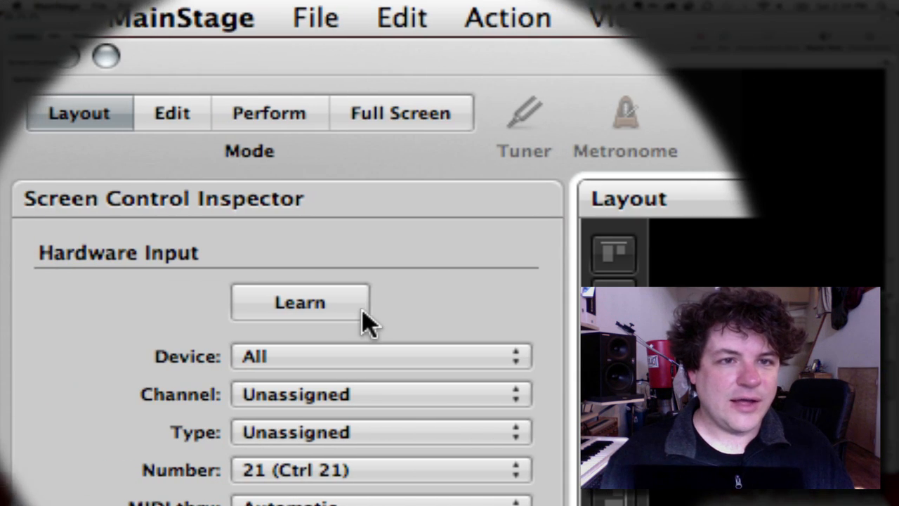
pyautogui.click(343, 304)
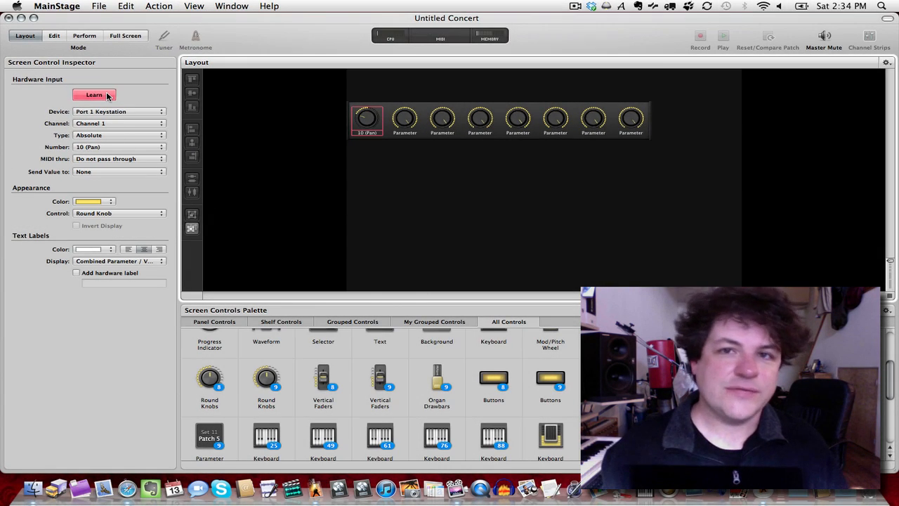
pyautogui.click(407, 119)
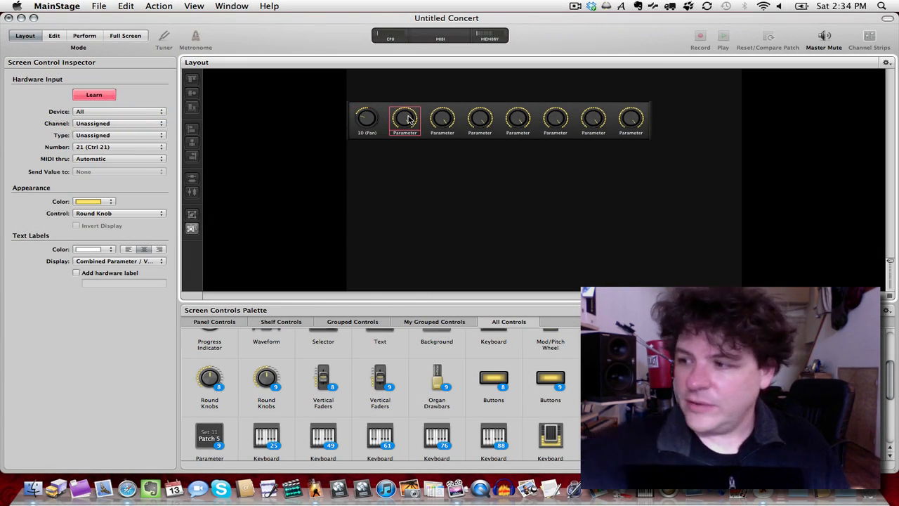
pyautogui.click(448, 120)
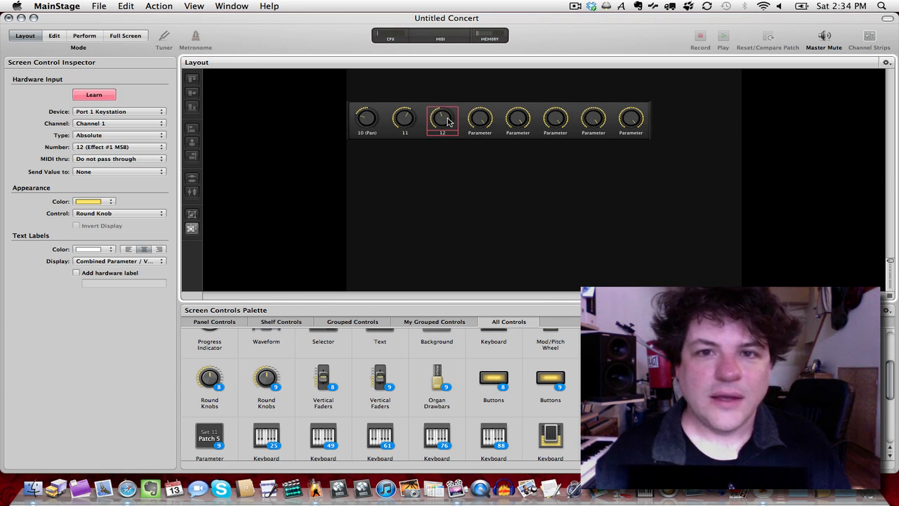
# Try to map the fourth, fifth and sixth knobs to the Keystation's hardware knobs with Learn
pyautogui.click(483, 120)
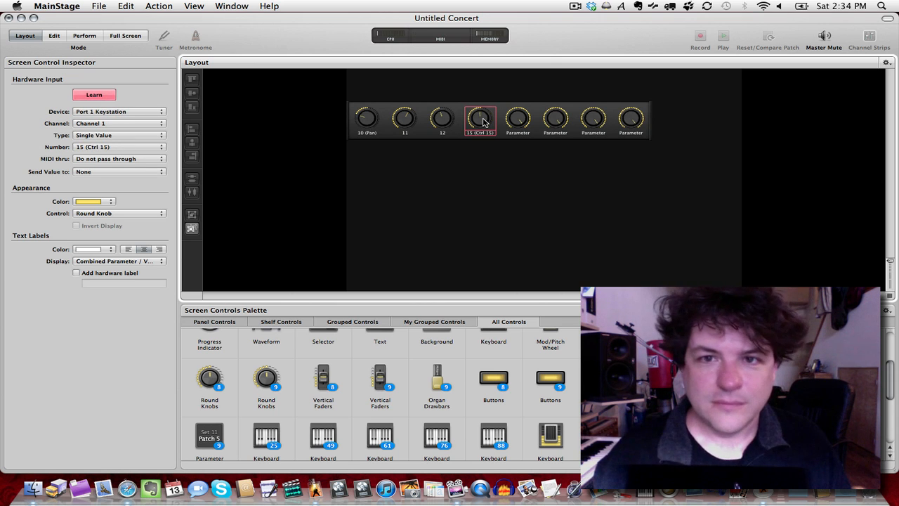
pyautogui.click(517, 120)
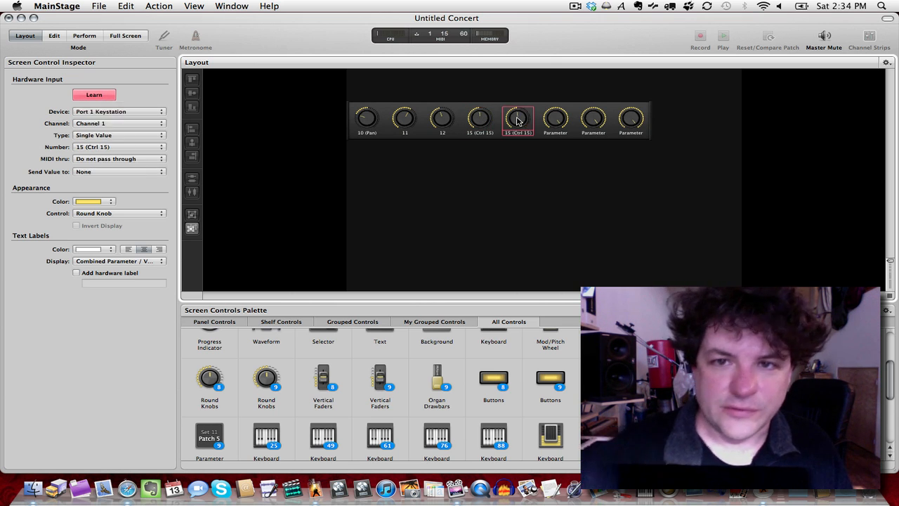
pyautogui.click(564, 121)
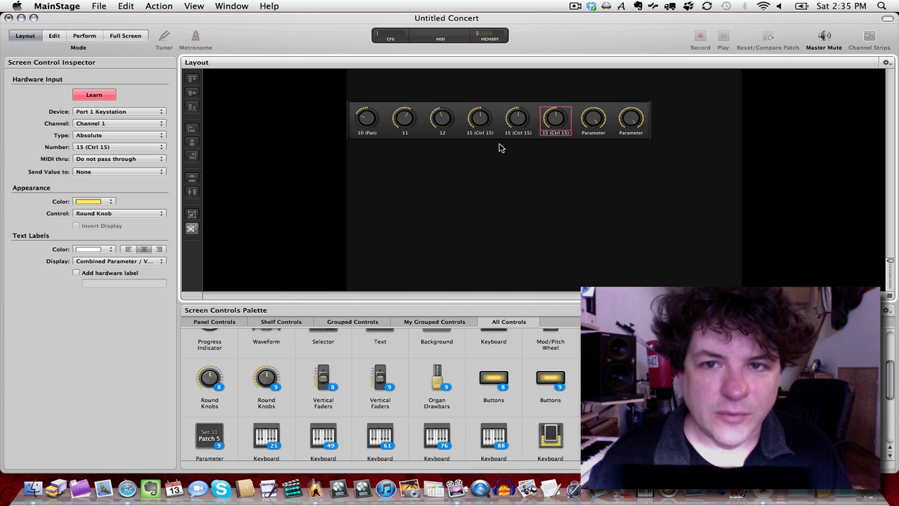
# Learn the fourth to eighth knobs as Keystation controllers 13, 14, 15, 16 and 17 in order
pyautogui.click(482, 121)
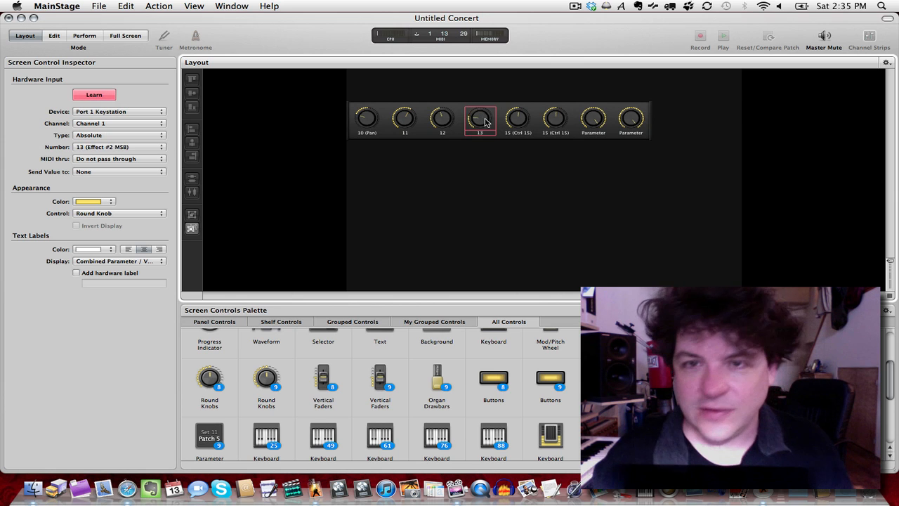
pyautogui.click(524, 119)
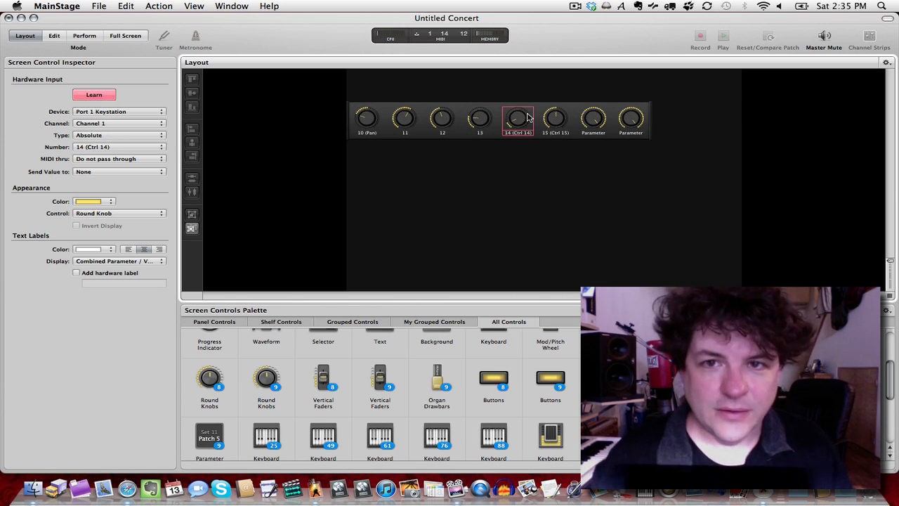
pyautogui.click(555, 119)
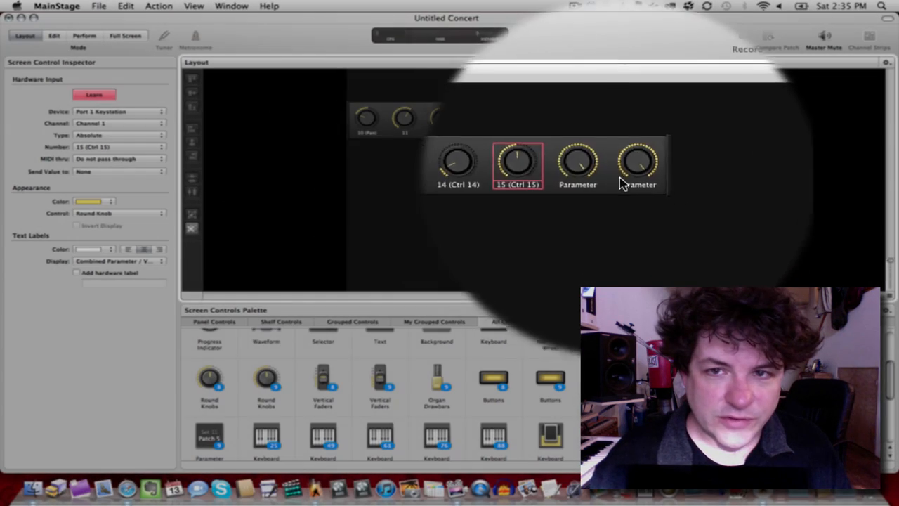
pyautogui.click(647, 295)
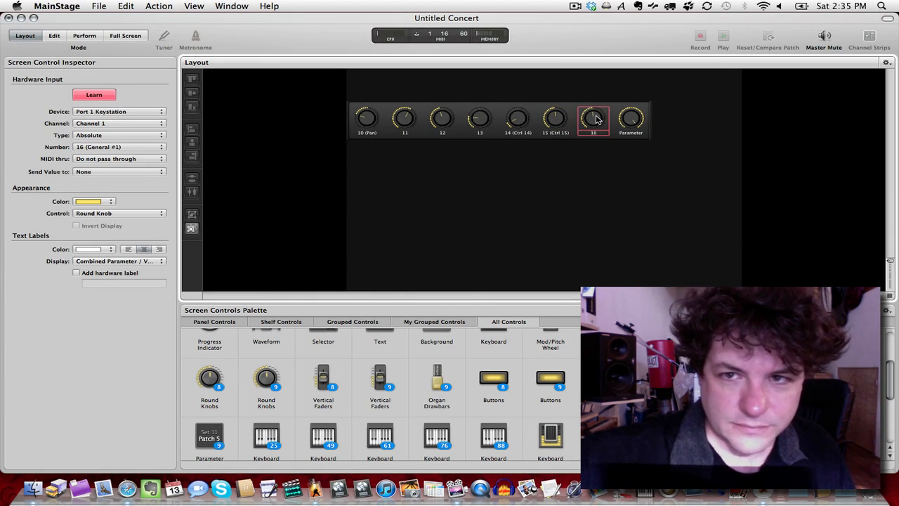
pyautogui.click(636, 120)
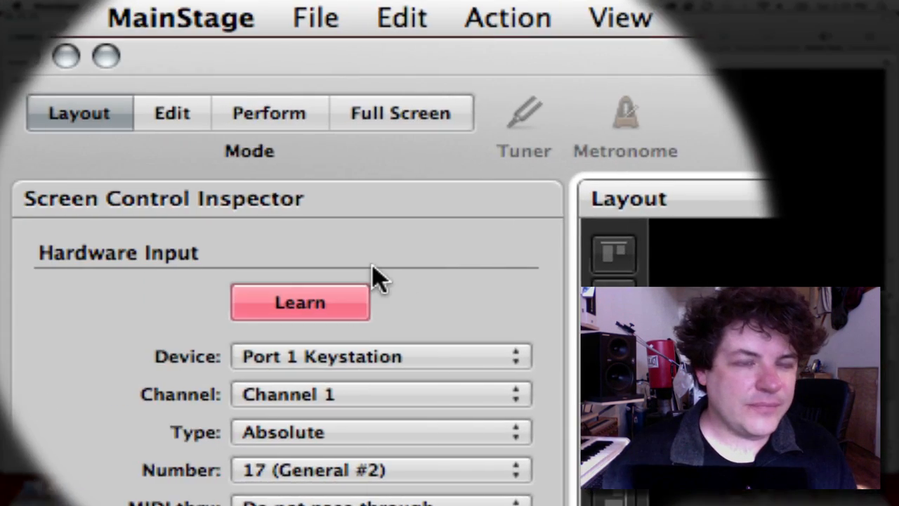
# End the Learn session, switch to Edit mode and select the Suitcase patch
pyautogui.click(347, 300)
pyautogui.click(172, 113)
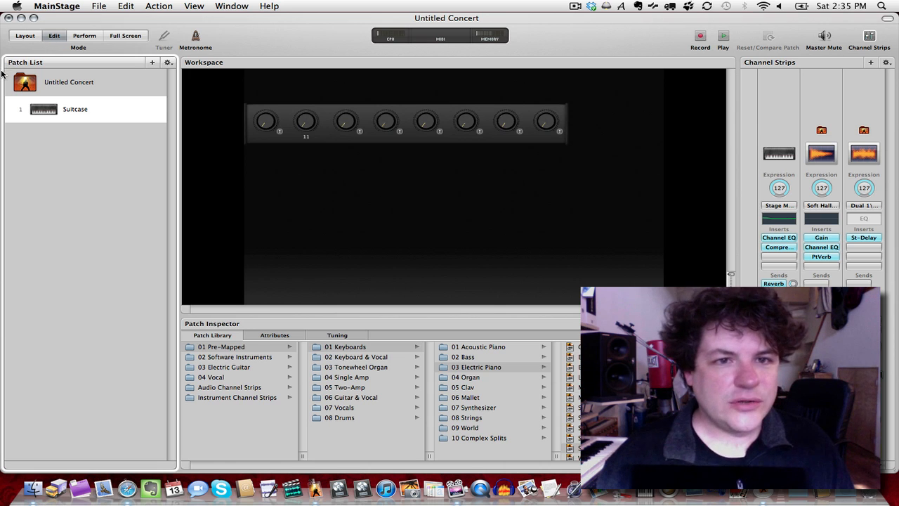
pyautogui.click(38, 87)
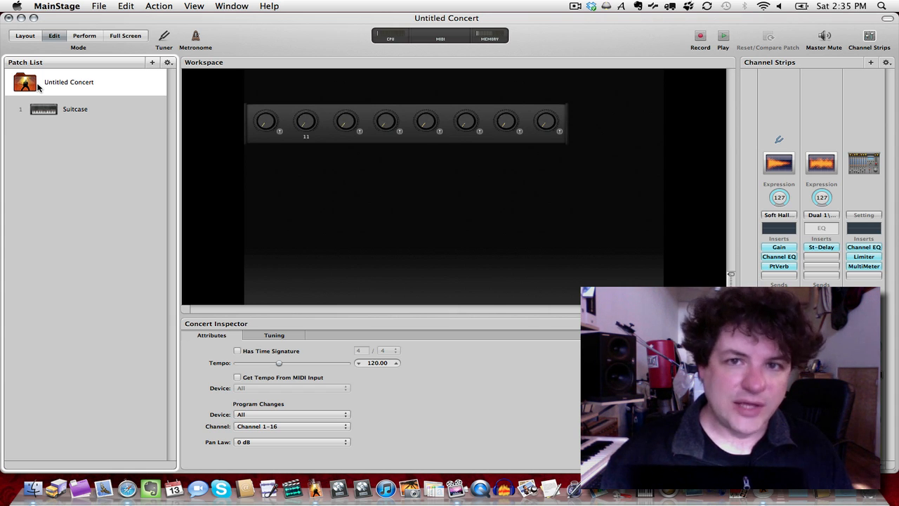
pyautogui.click(61, 116)
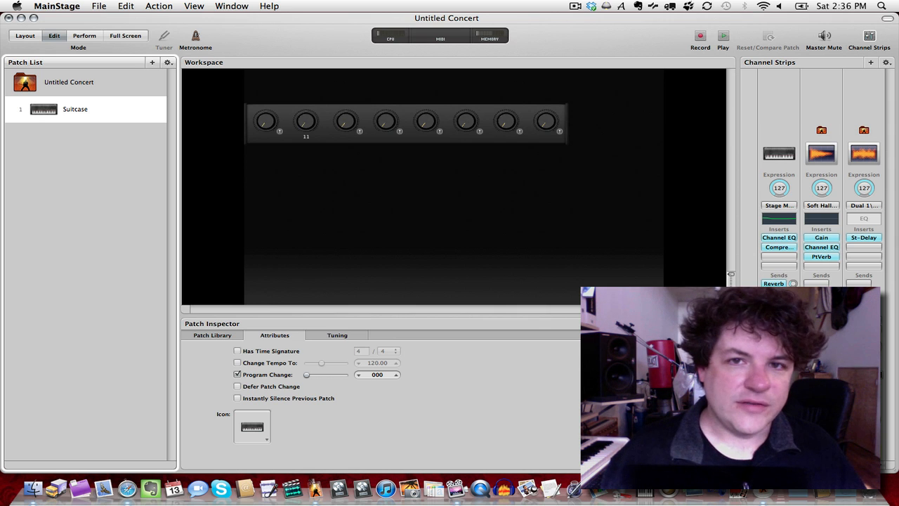
# Map the first screen knob to the Reverb send level on the Suitcase patch's electric piano channel strip
pyautogui.click(268, 120)
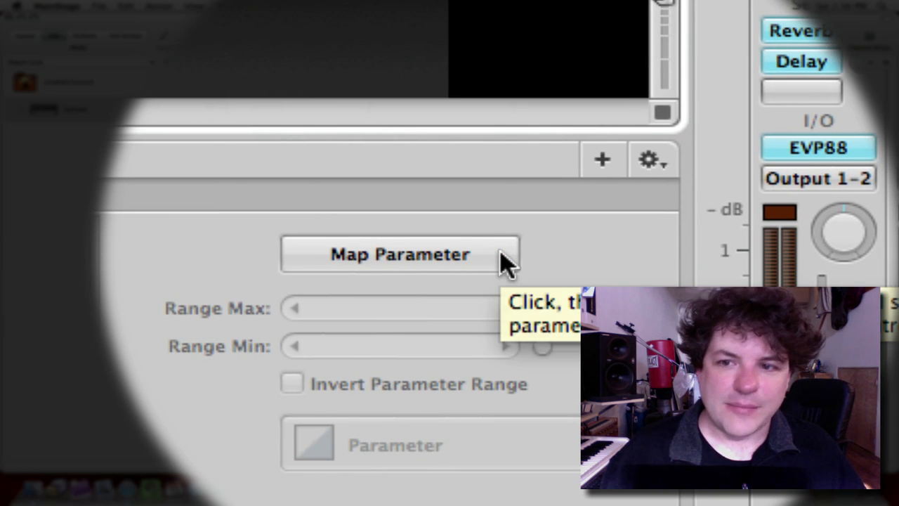
pyautogui.click(500, 253)
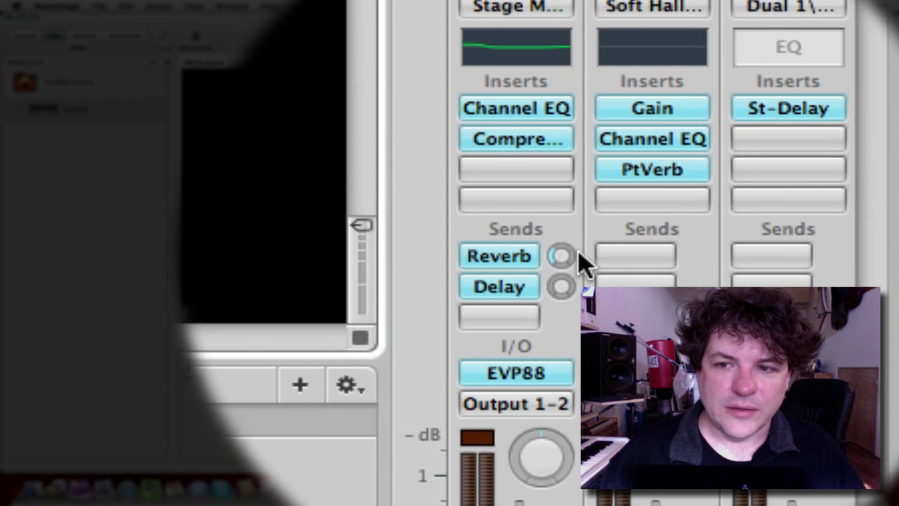
pyautogui.click(565, 252)
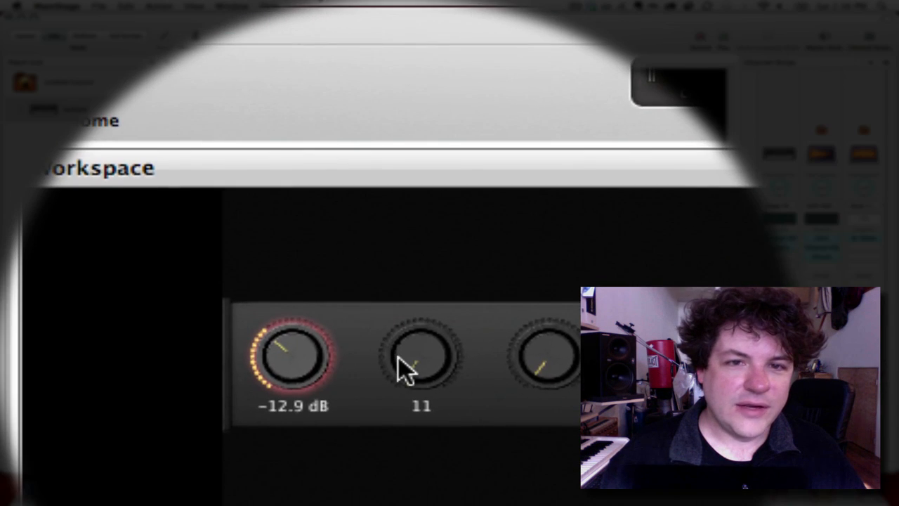
# Map the second screen knob to the Delay send level on the same channel strip and end parameter mapping
pyautogui.click(398, 357)
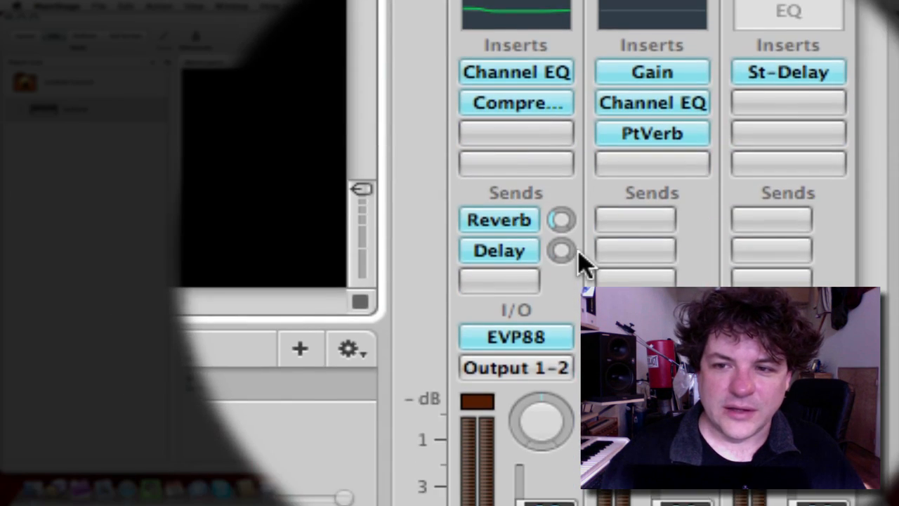
pyautogui.click(564, 256)
pyautogui.click(154, 454)
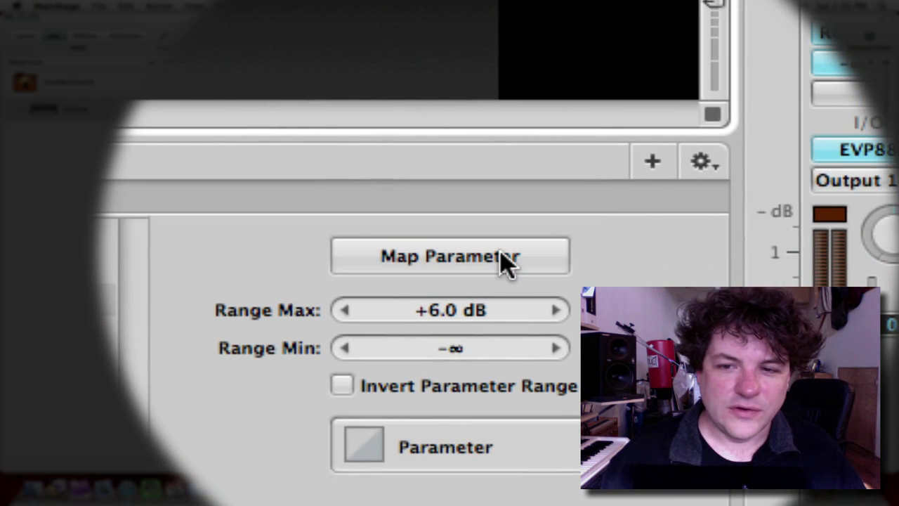